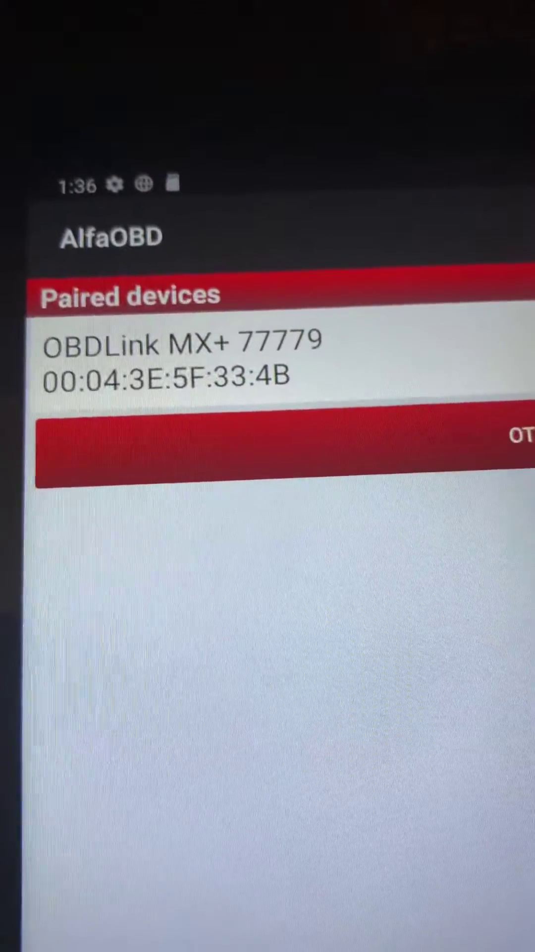
Choose the OBDLink MX+ adapter from the paired Bluetooth devices.
left_click(182, 361)
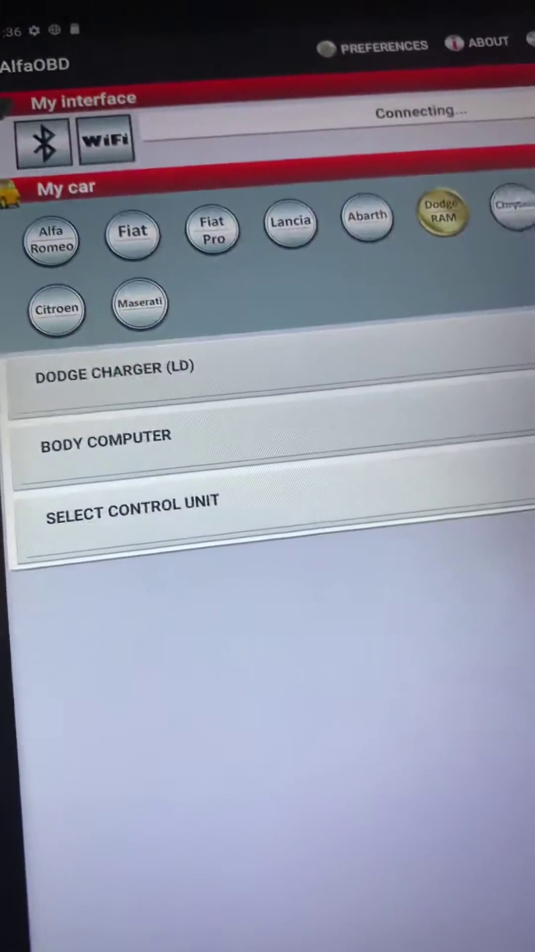
Select RADIO FREQUENCY HUB(RFH) as the control unit and pick its PowerNet version.
left_click(223, 520)
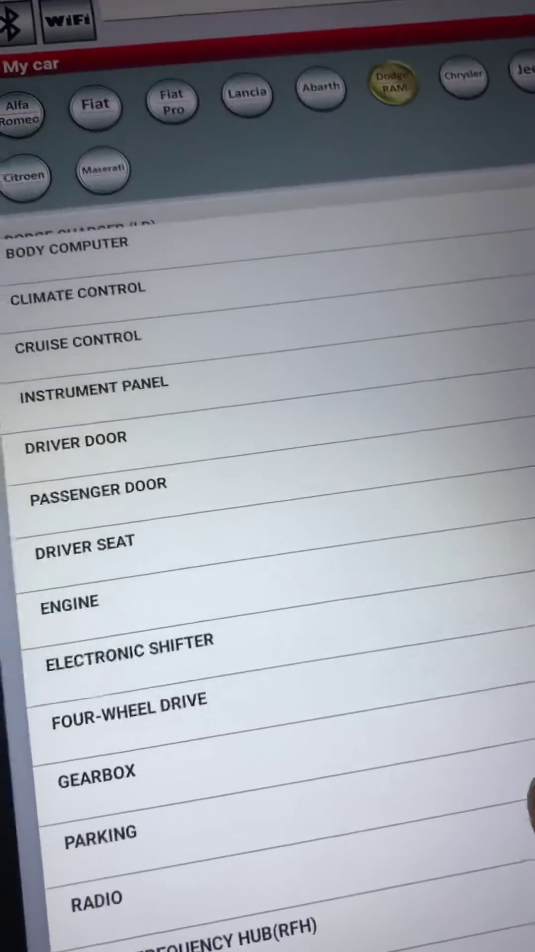
scroll(298, 596, "down", 3)
scroll(298, 595, "down", 2)
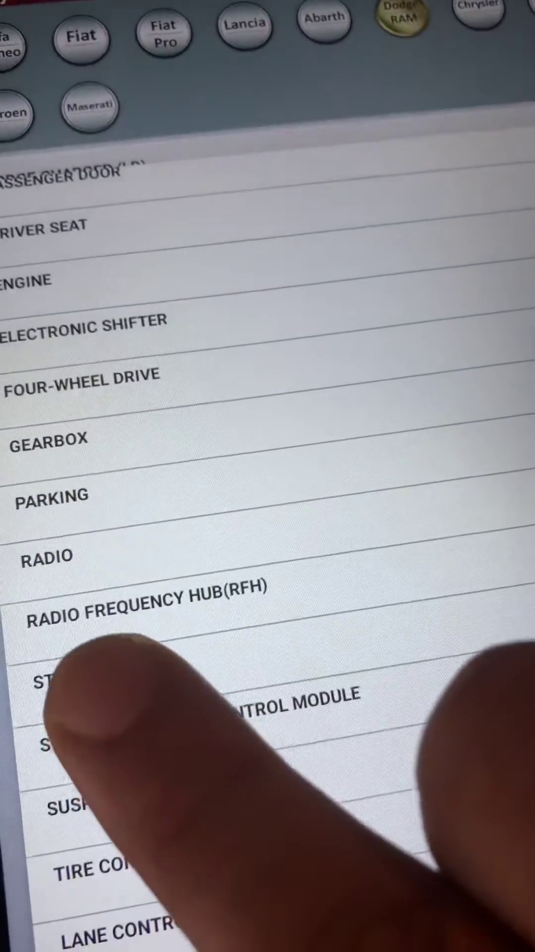
left_click(186, 606)
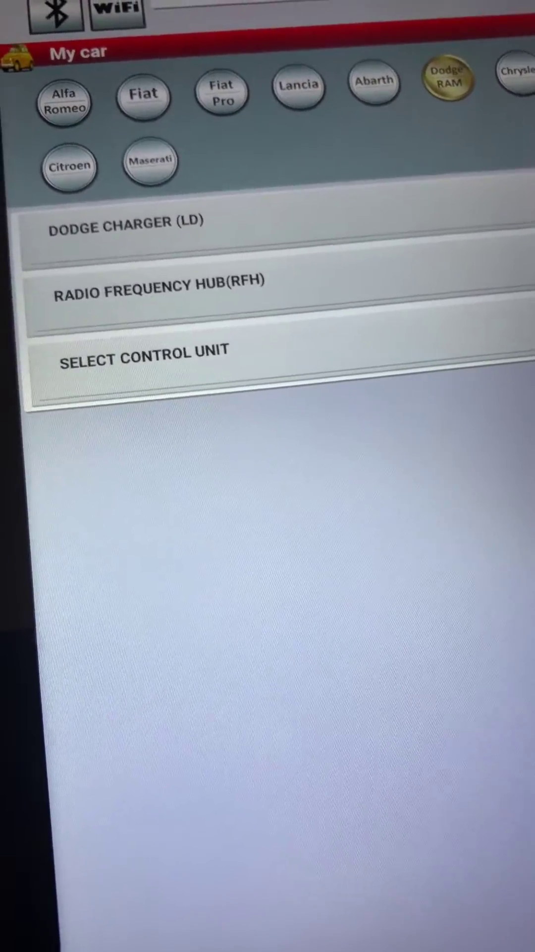
left_click(260, 357)
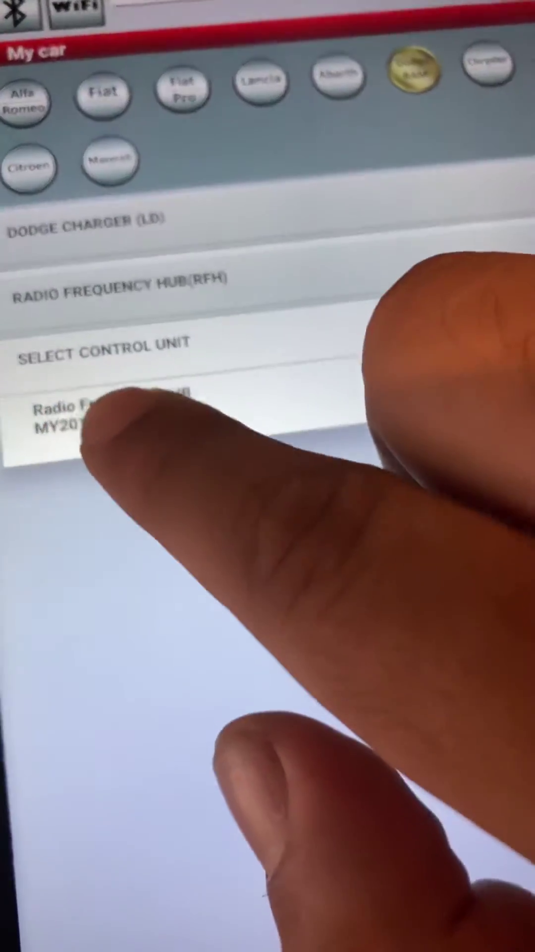
left_click(146, 412)
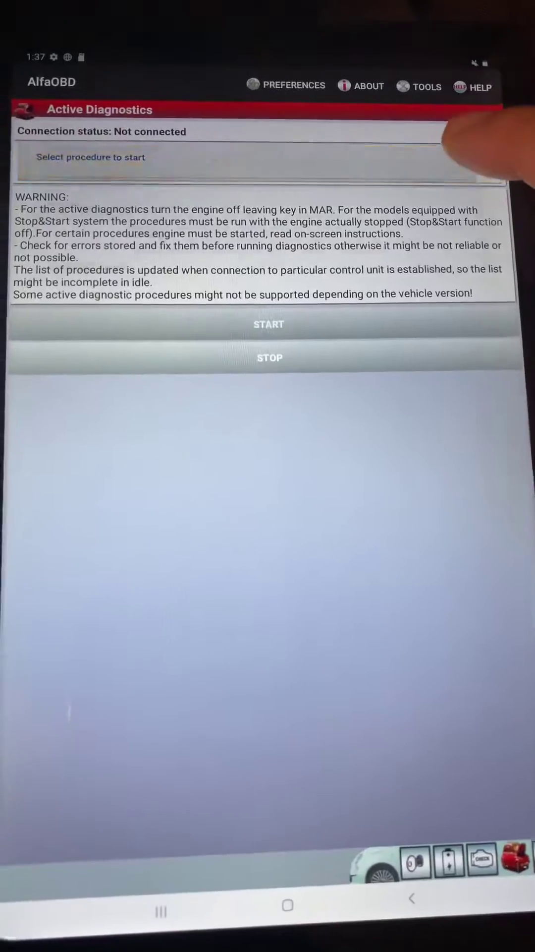
Bring up the RF hub's Active Diagnostics procedure list.
left_click(484, 157)
scroll(297, 520, "down", 3)
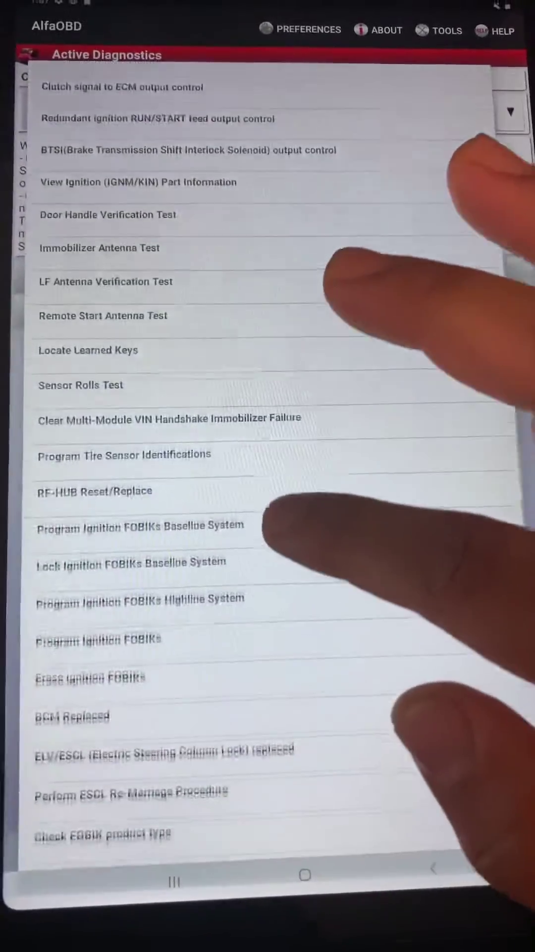
scroll(297, 521, "down", 3)
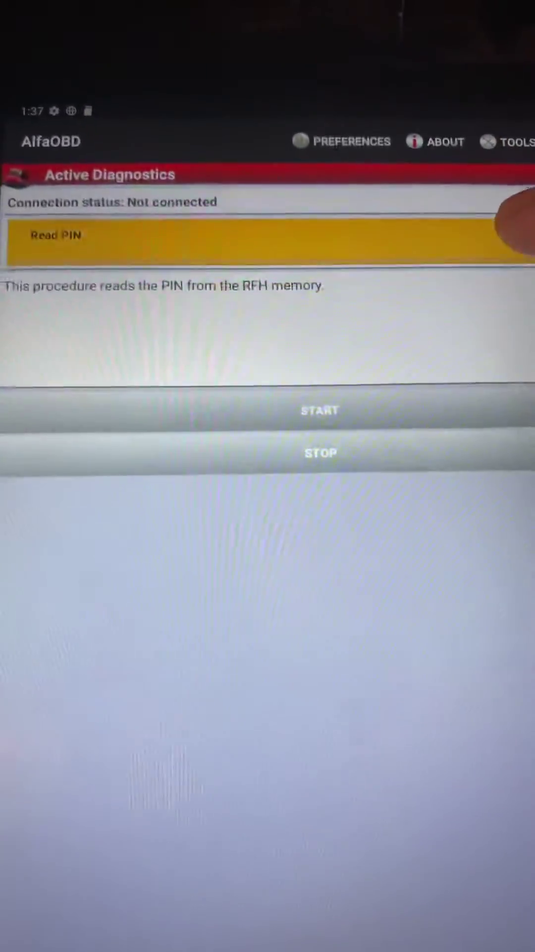
Choose Read PIN from the Active Diagnostics procedure dropdown.
left_click(513, 237)
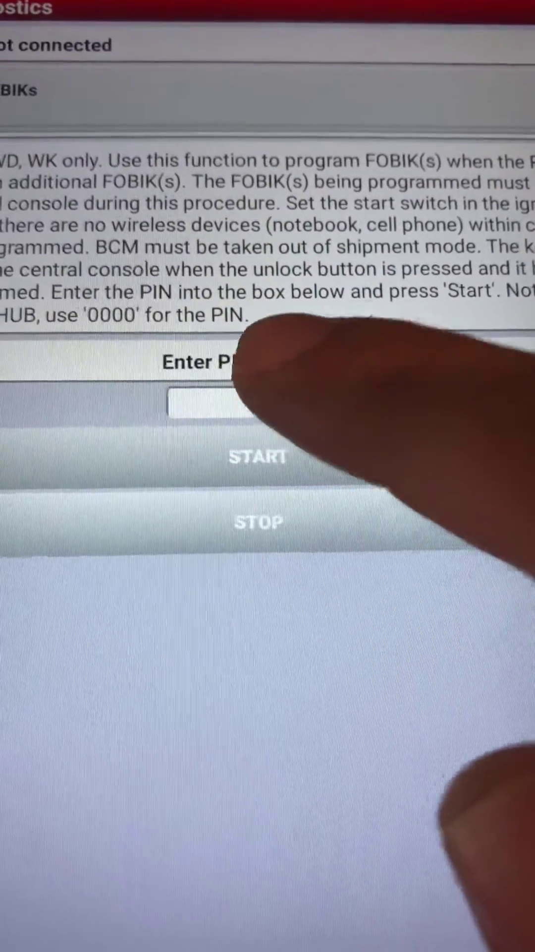
Focus the empty 4-digit PIN field in Program Ignition FOBIKs to raise the keyboard.
left_click(223, 403)
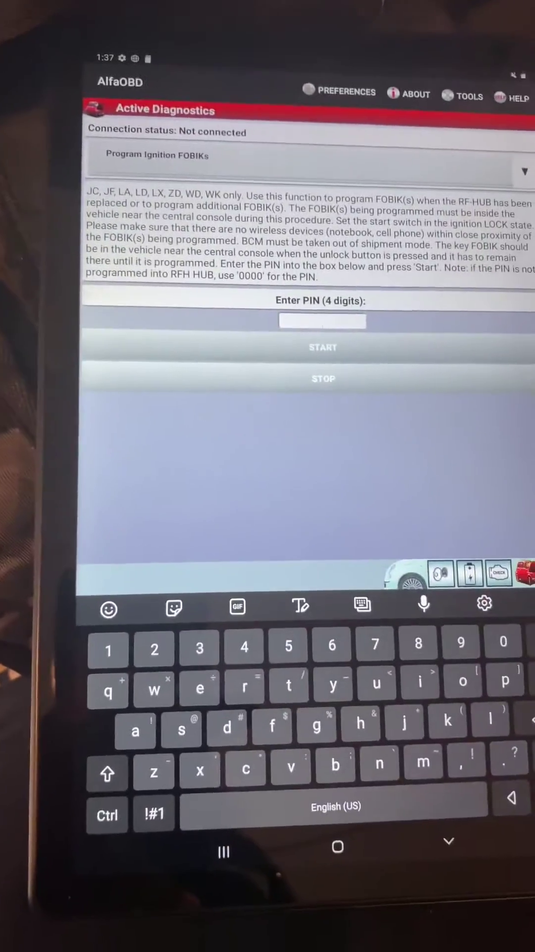